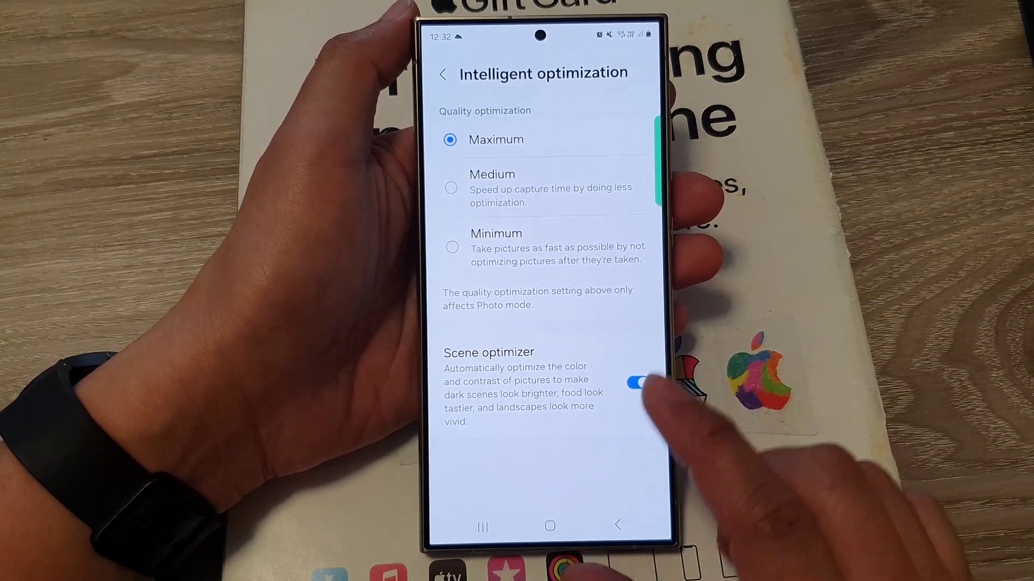
Relaunch Samsung Camera from the home screen and open its settings
{"action": "left_click", "coordinate": [549, 527]}
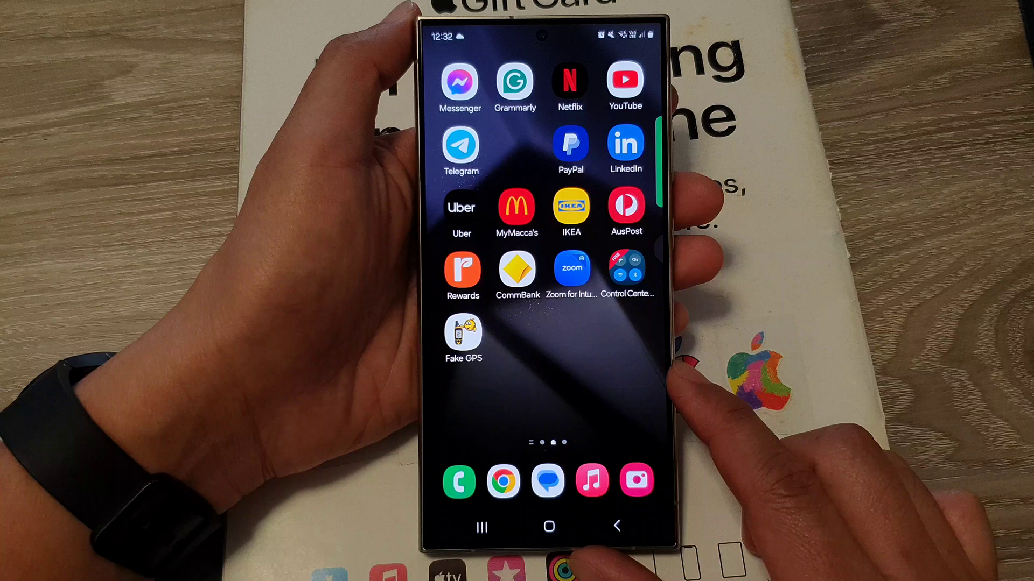
{"action": "left_click", "coordinate": [638, 482]}
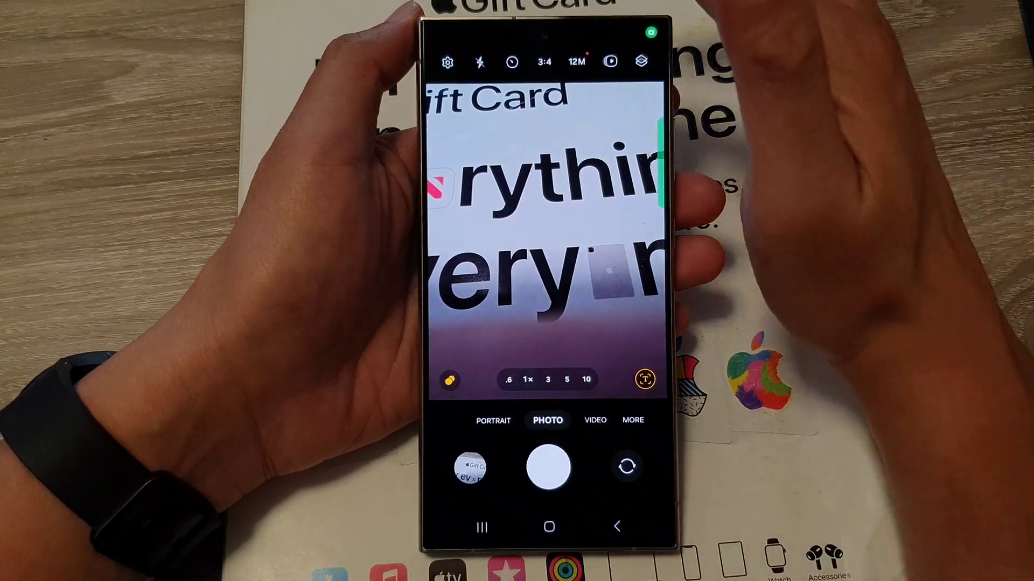
{"action": "left_click", "coordinate": [452, 58]}
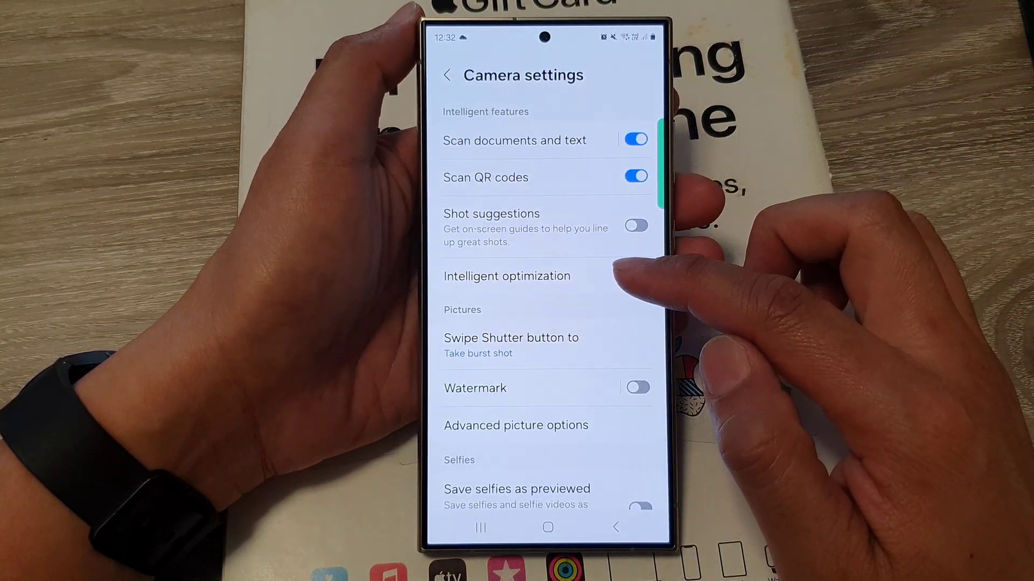
Keep Intelligent optimization at Maximum quality and switch Scene optimizer on
{"action": "left_click", "coordinate": [566, 276]}
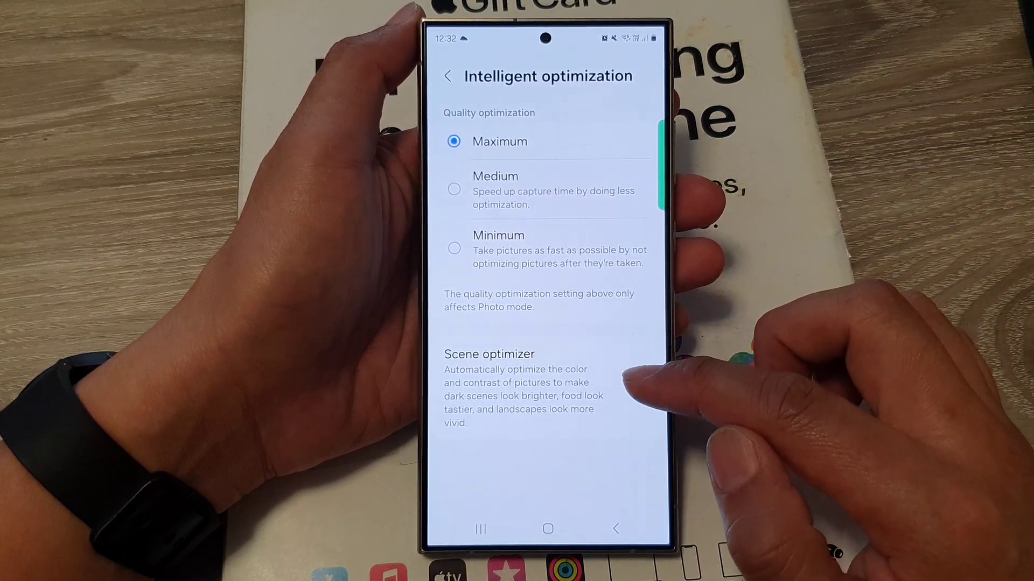
{"action": "left_click", "coordinate": [642, 386]}
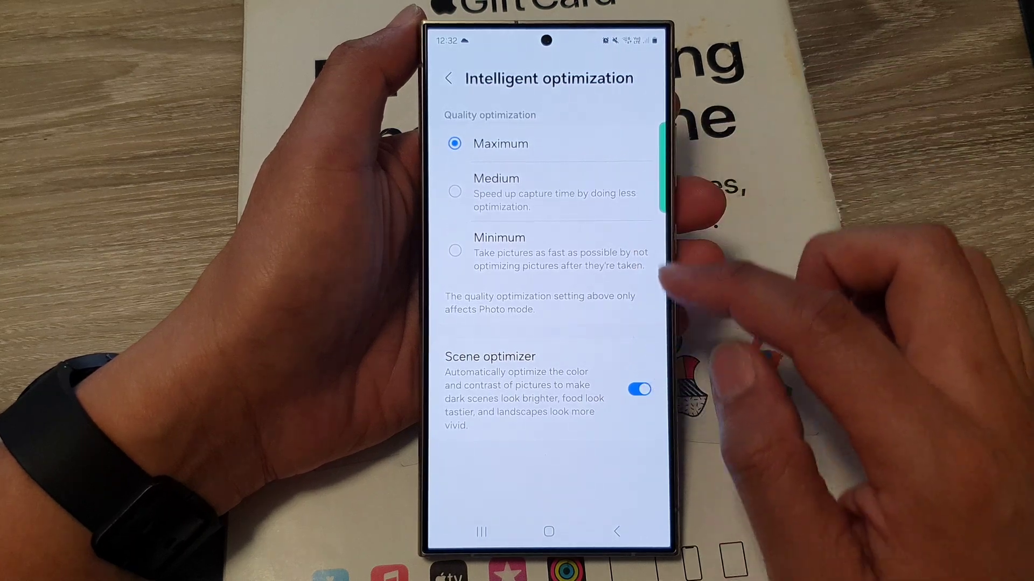
{"action": "left_click", "coordinate": [550, 192]}
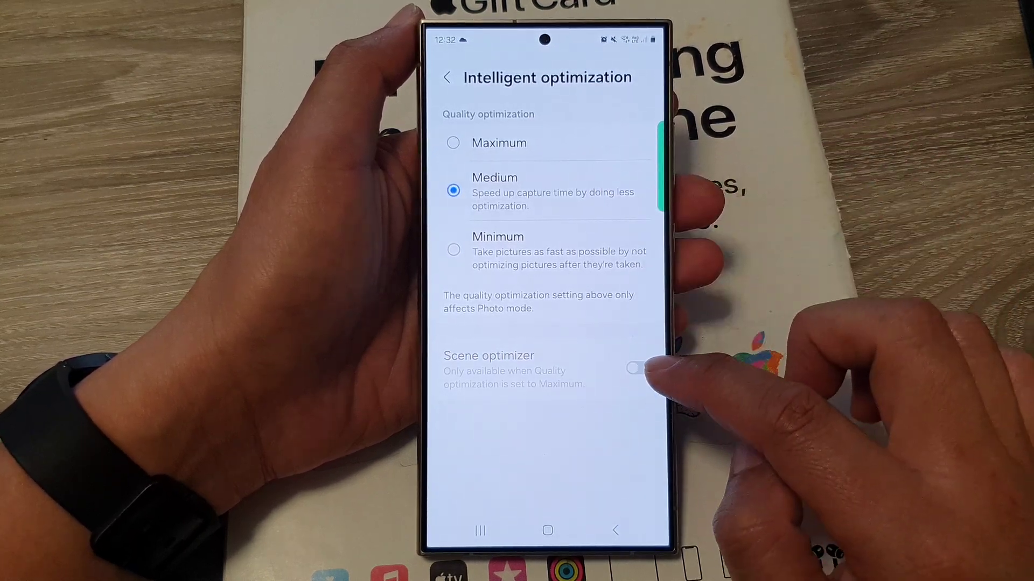
{"action": "left_click", "coordinate": [550, 143]}
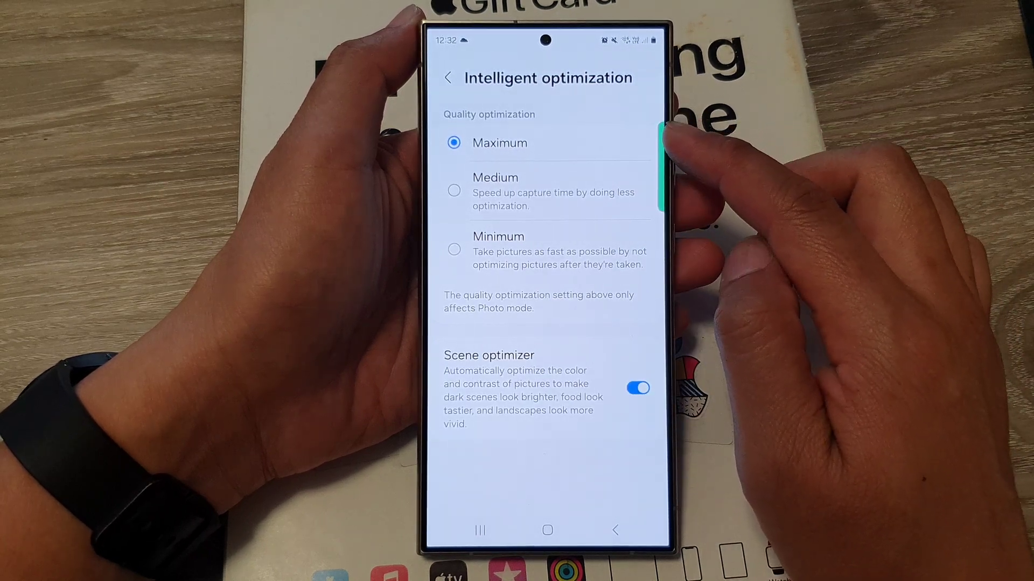
{"action": "left_click", "coordinate": [638, 389]}
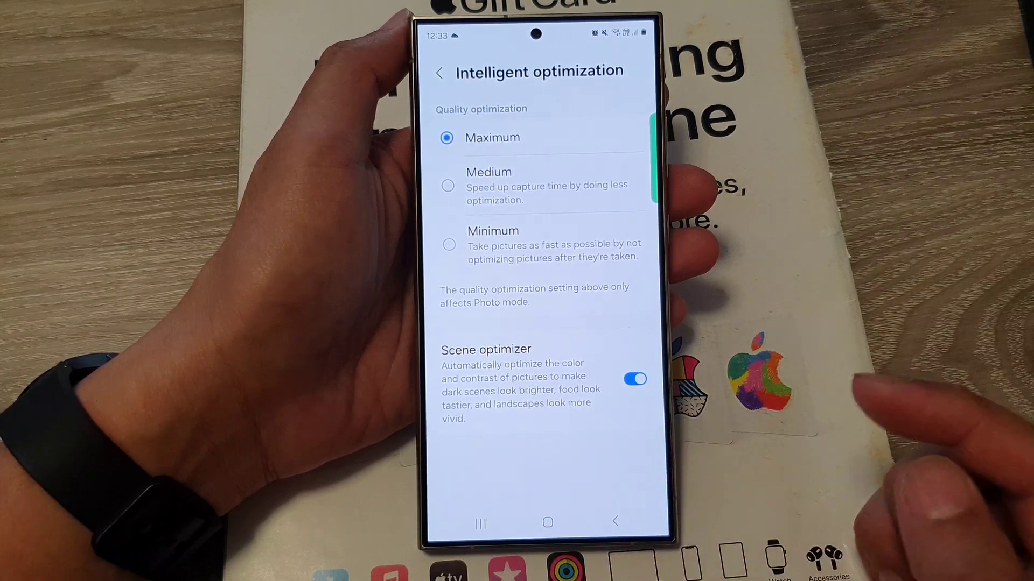
Back out of camera settings to the viewfinder and return home
{"action": "left_click", "coordinate": [616, 521]}
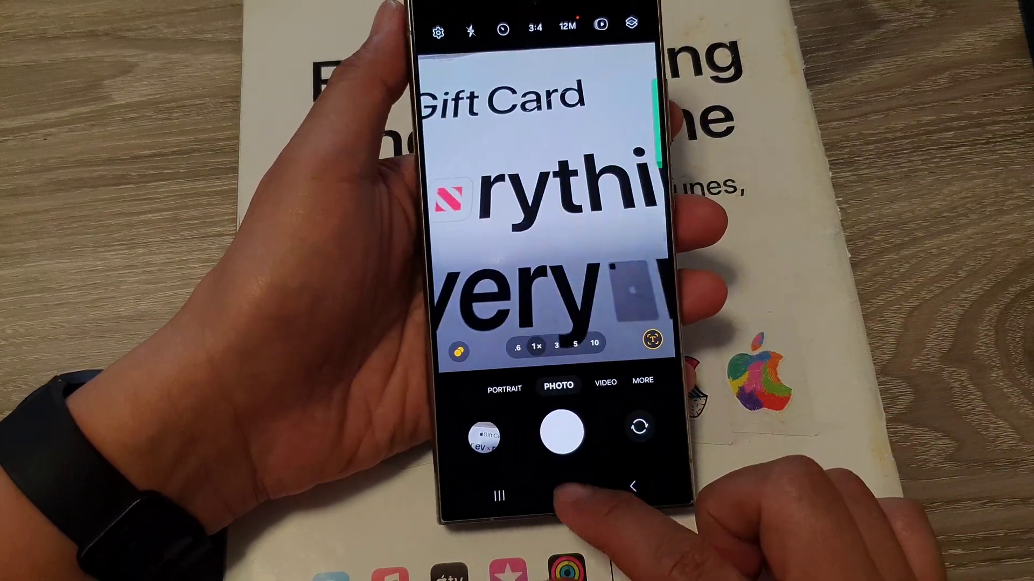
{"action": "left_click", "coordinate": [546, 522]}
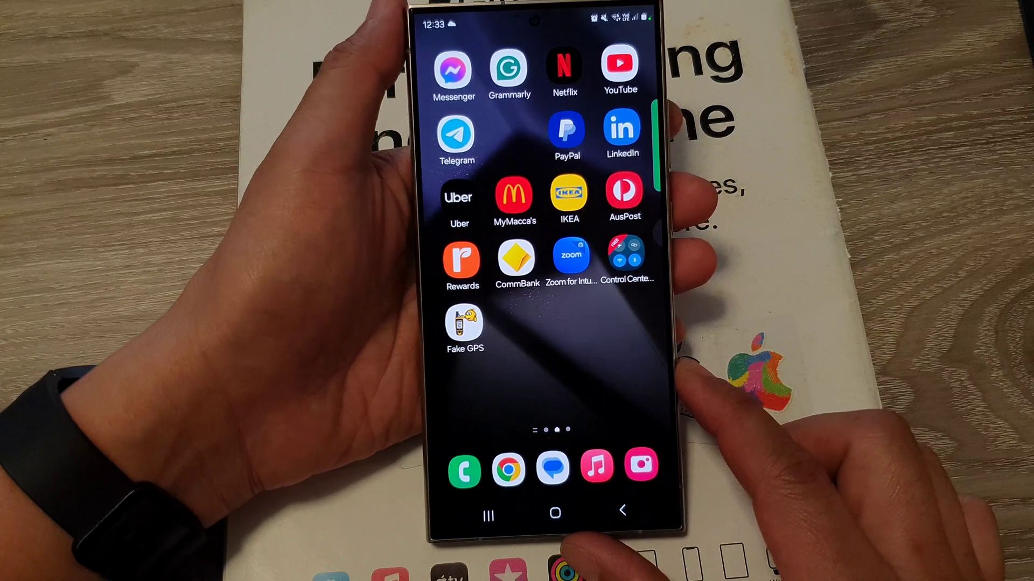